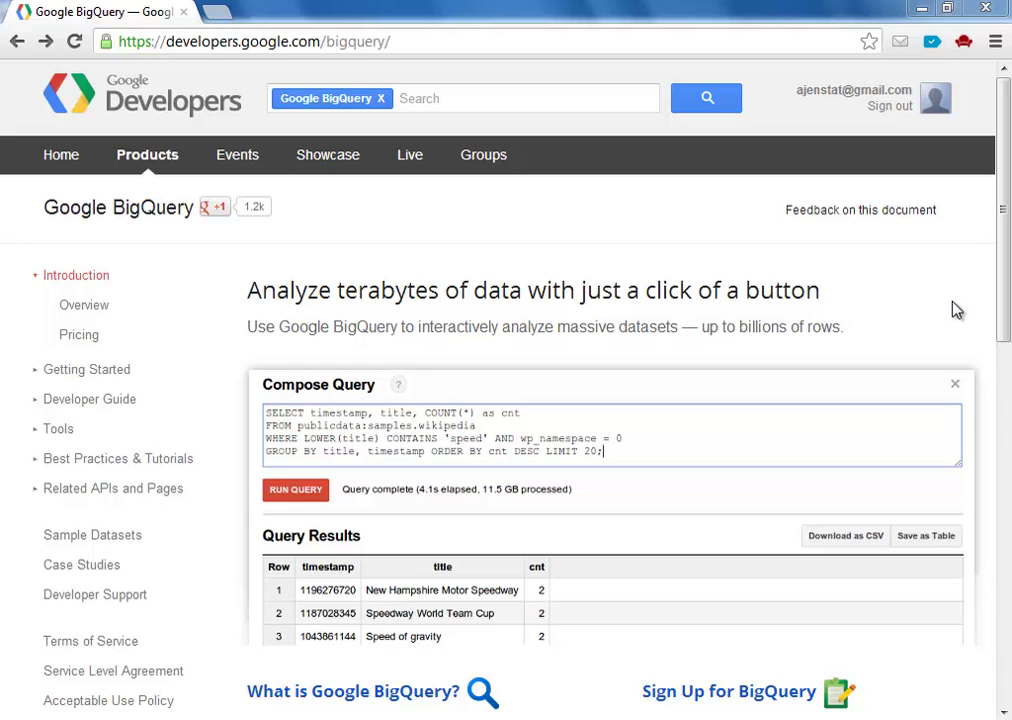
Switch from the BigQuery web page to the Tableau Book2 window
key("alt+Tab")
key("alt+Tab")
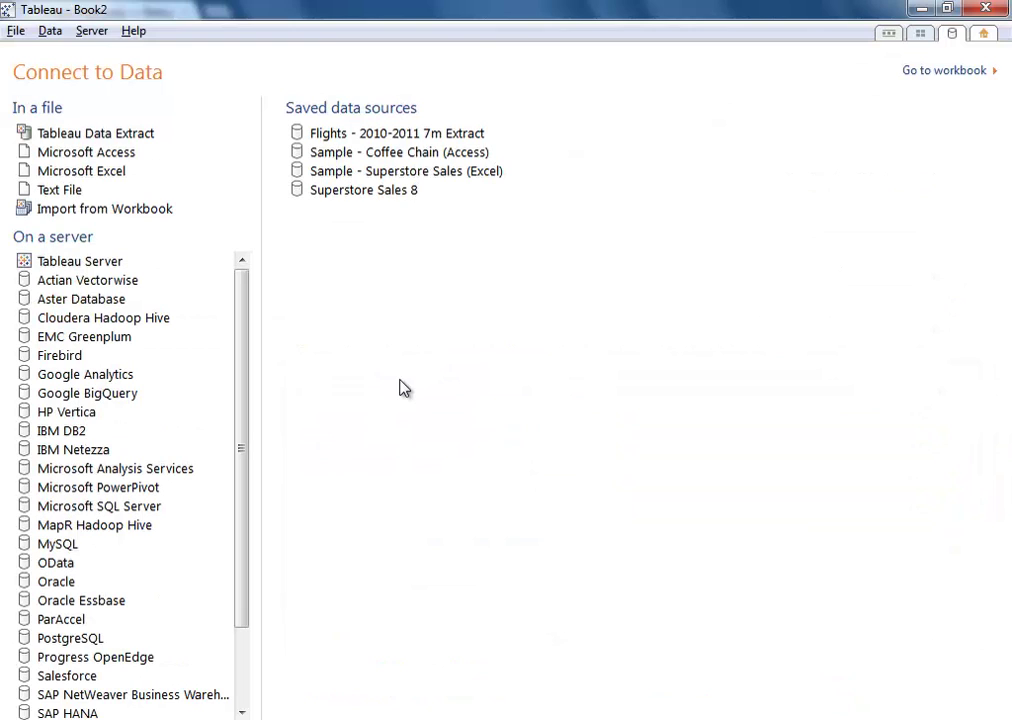
Connect to Google BigQuery by signing in with the account e-mail and password and allowing Tableau access
left_click(58, 396)
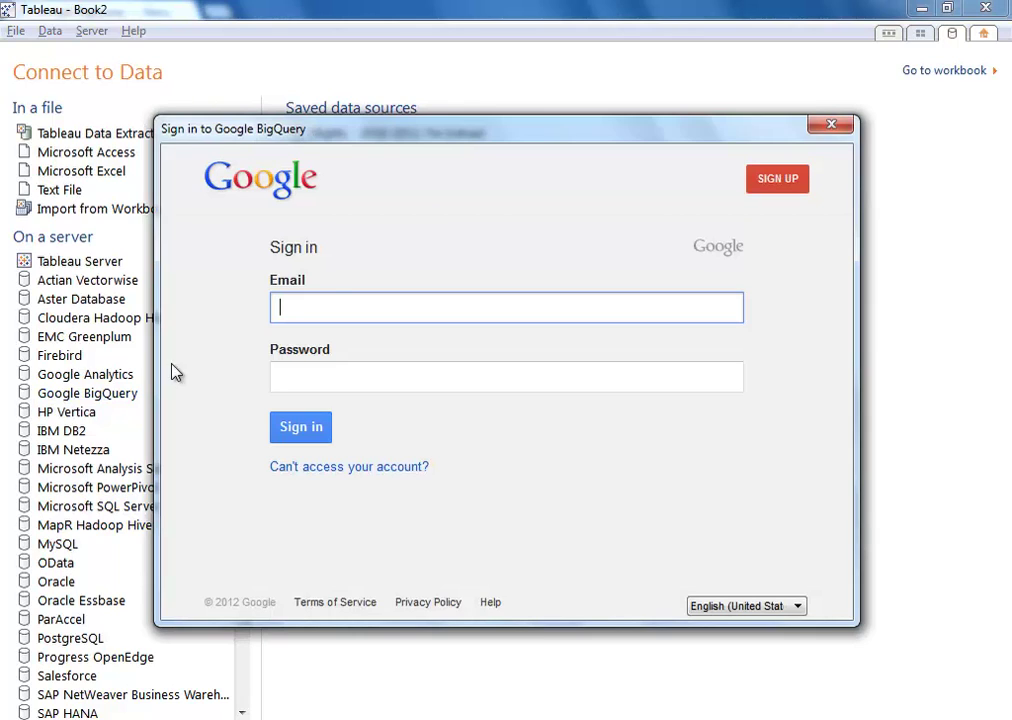
right_click(335, 309)
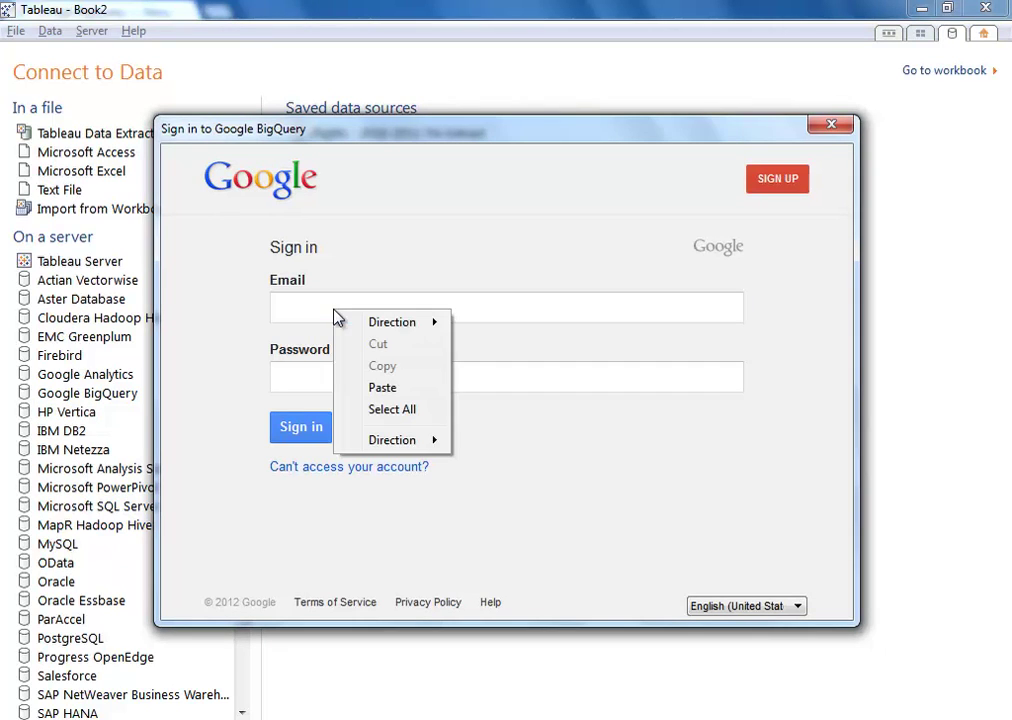
left_click(372, 390)
left_click(348, 375)
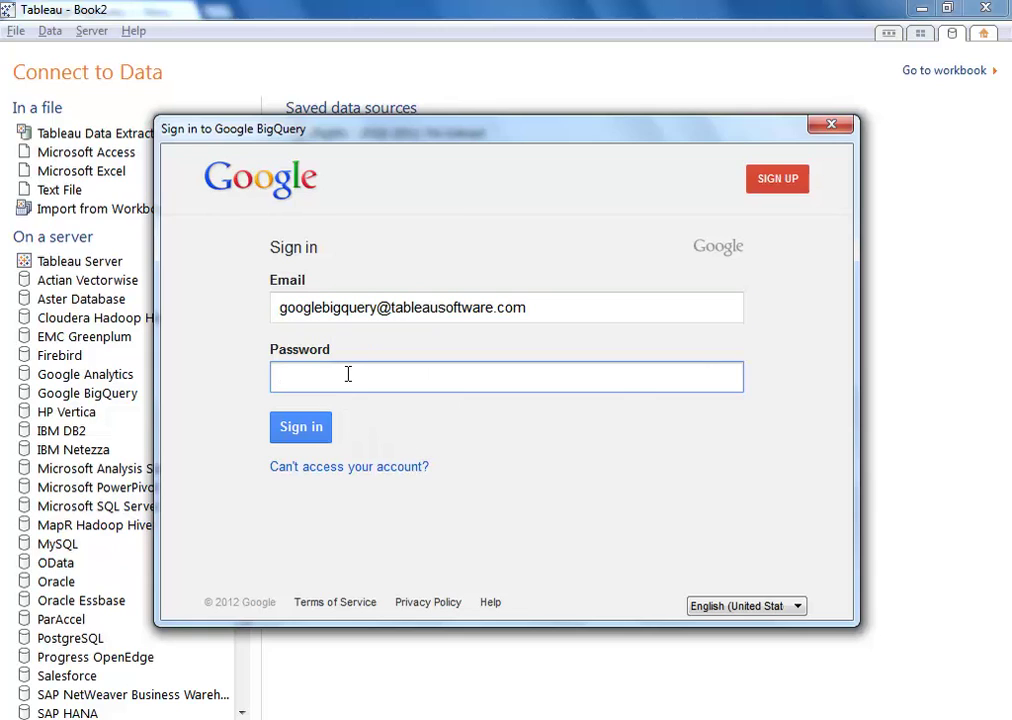
type("••••••••")
left_click(303, 430)
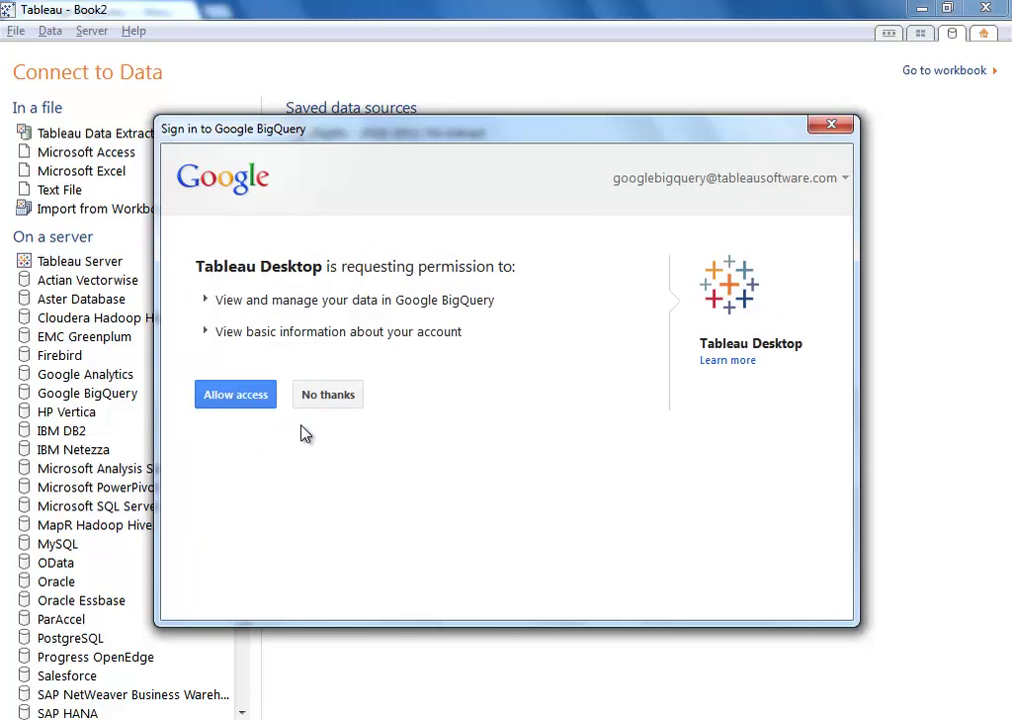
left_click(246, 402)
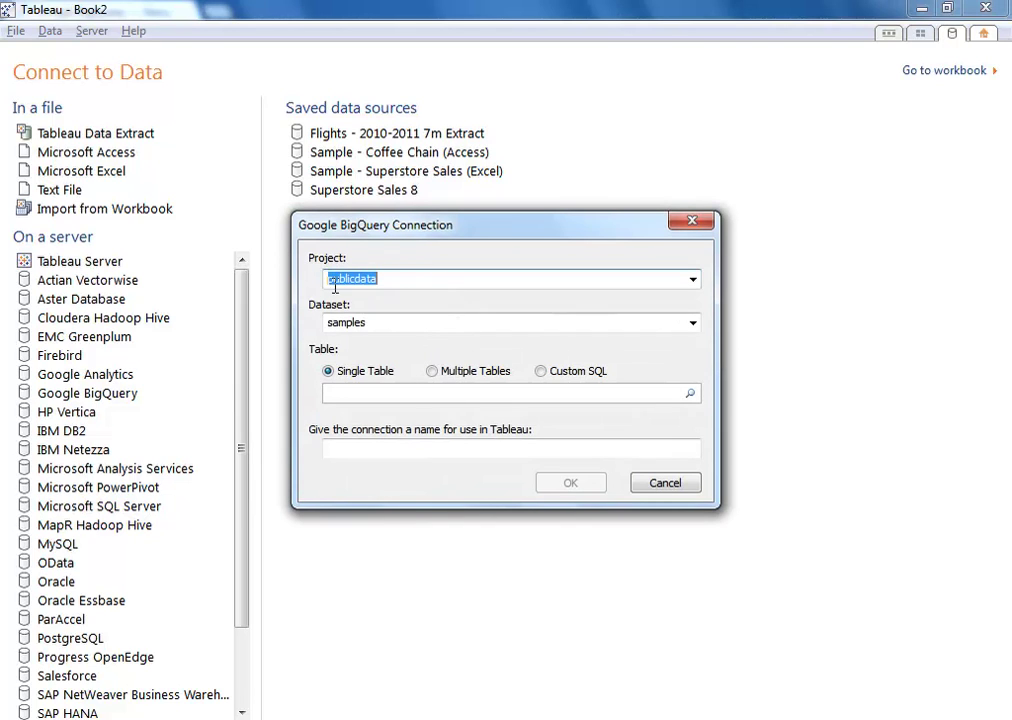
Select the natality table as 'natality (samples)' and confirm the BigQuery connection
left_click(690, 393)
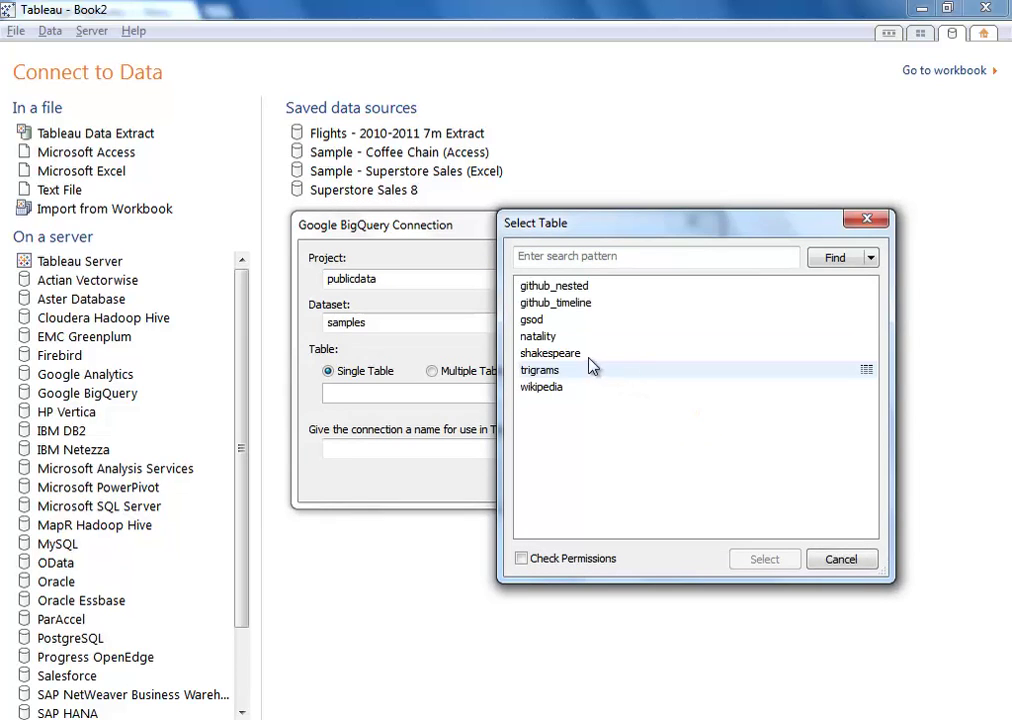
left_click(551, 339)
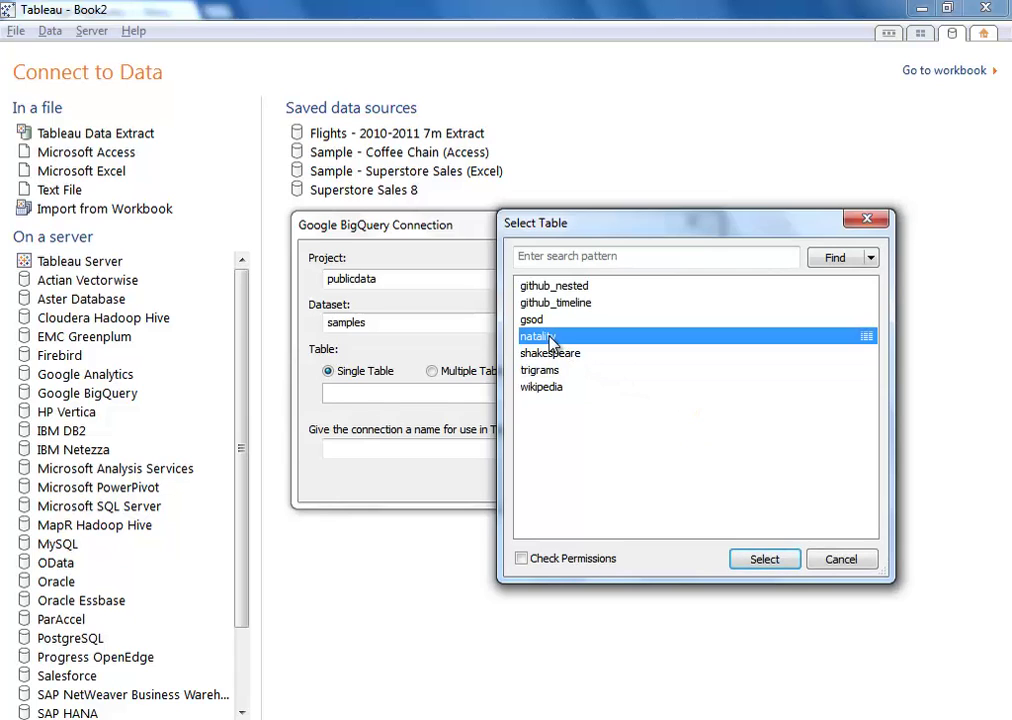
left_click(767, 559)
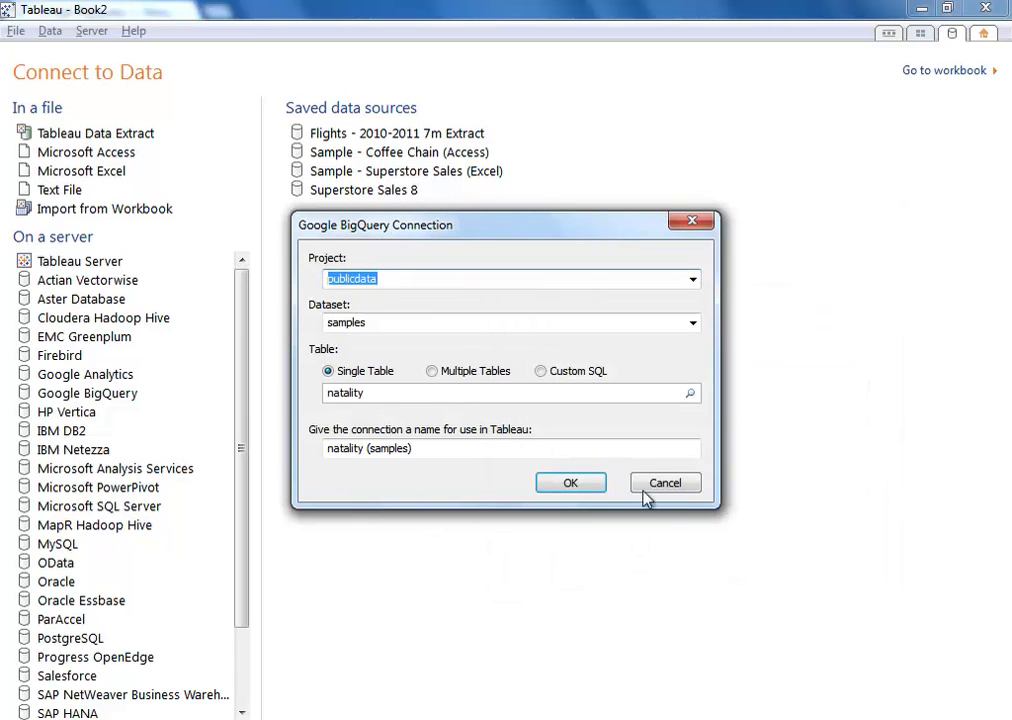
left_click(566, 484)
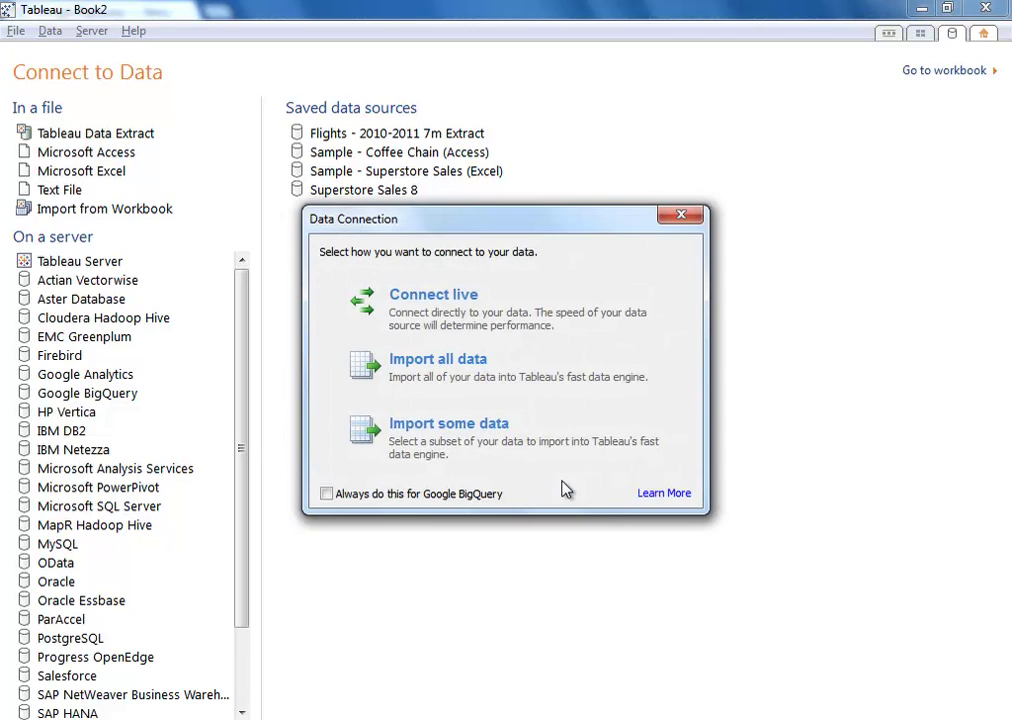
Connect live to natality (samples) and open a blank worksheet
left_click(500, 329)
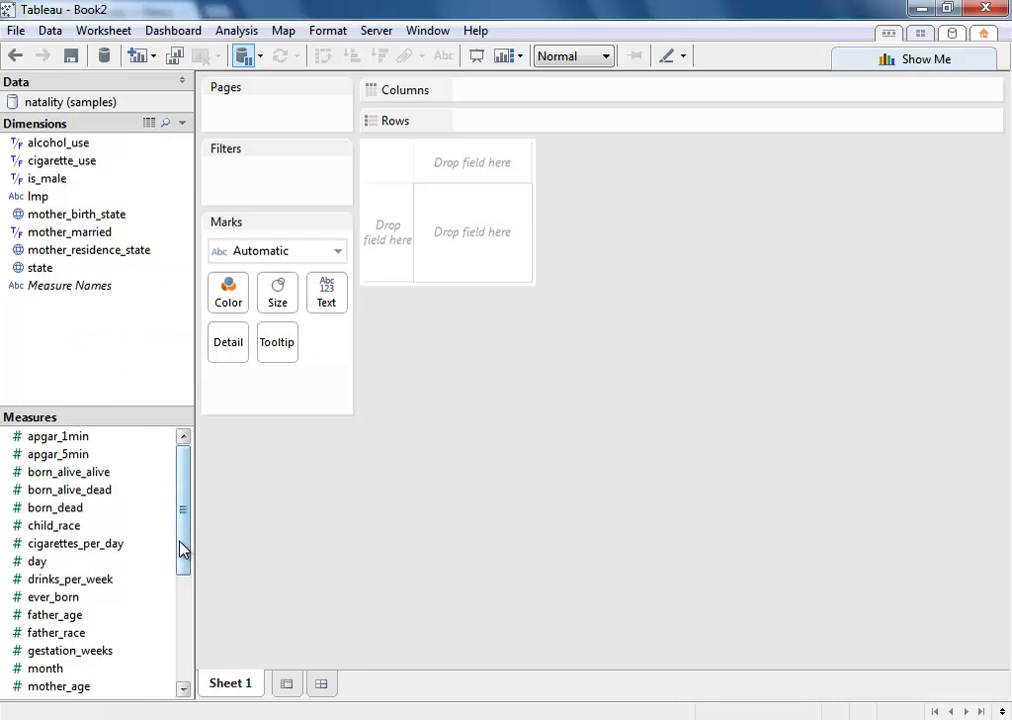
Move the year field from Measures into Dimensions
left_click_drag(182, 548, 176, 637)
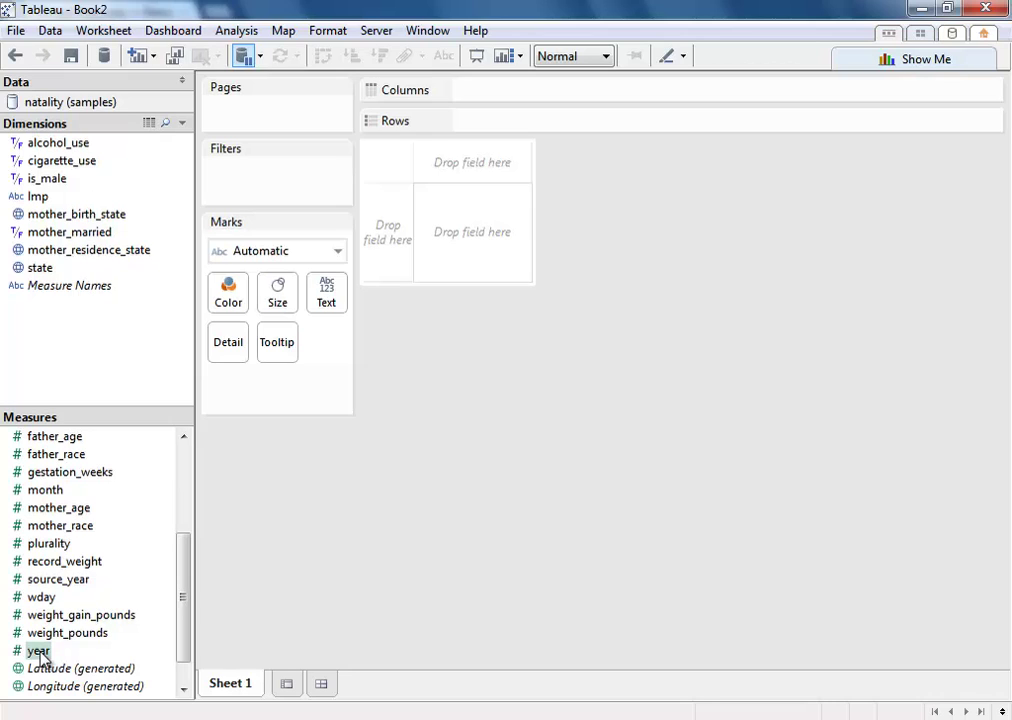
left_click_drag(40, 655, 90, 371)
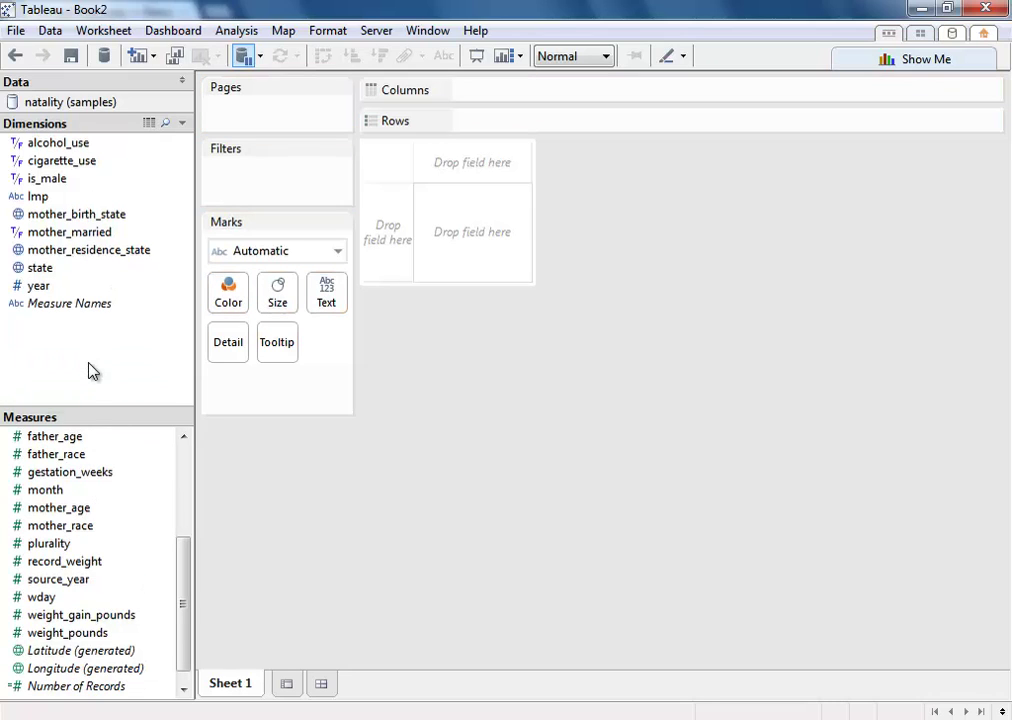
mouse_move(106, 693)
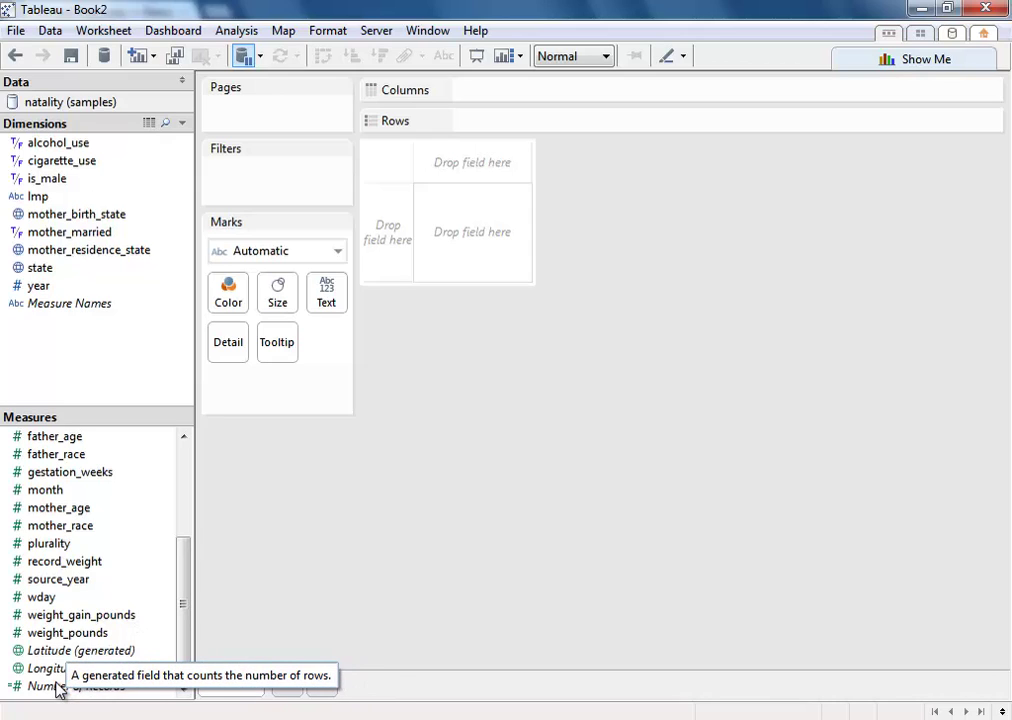
Chart Number of Records by year as bars coloured by is_male, then add Sheet 2
left_click(52, 686)
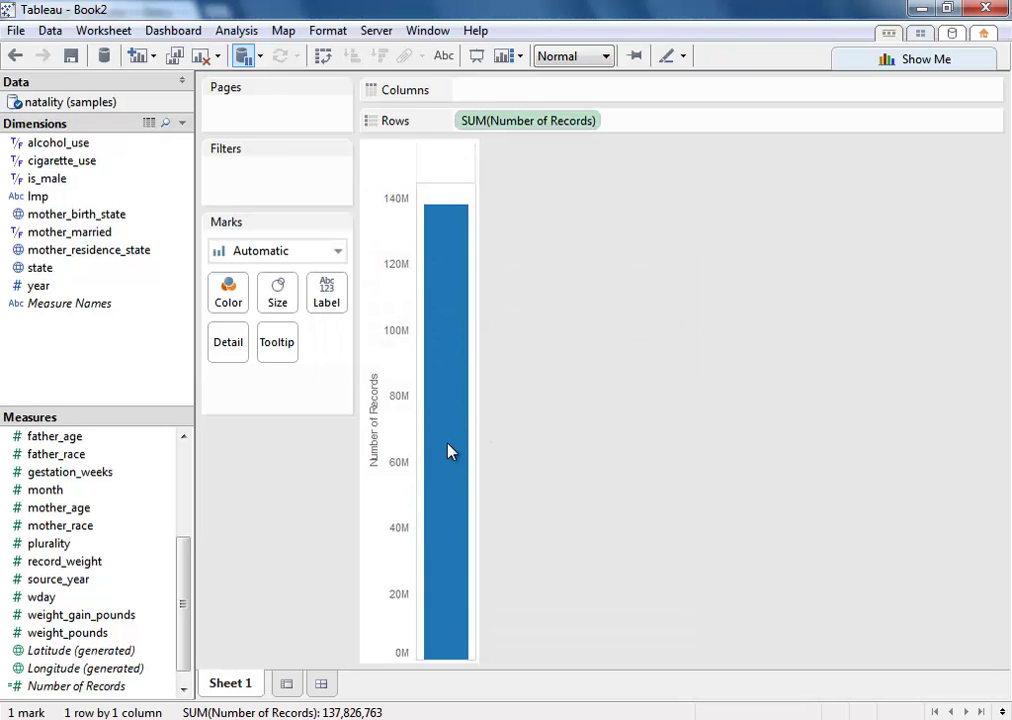
mouse_move(449, 451)
left_click_drag(35, 290, 501, 90)
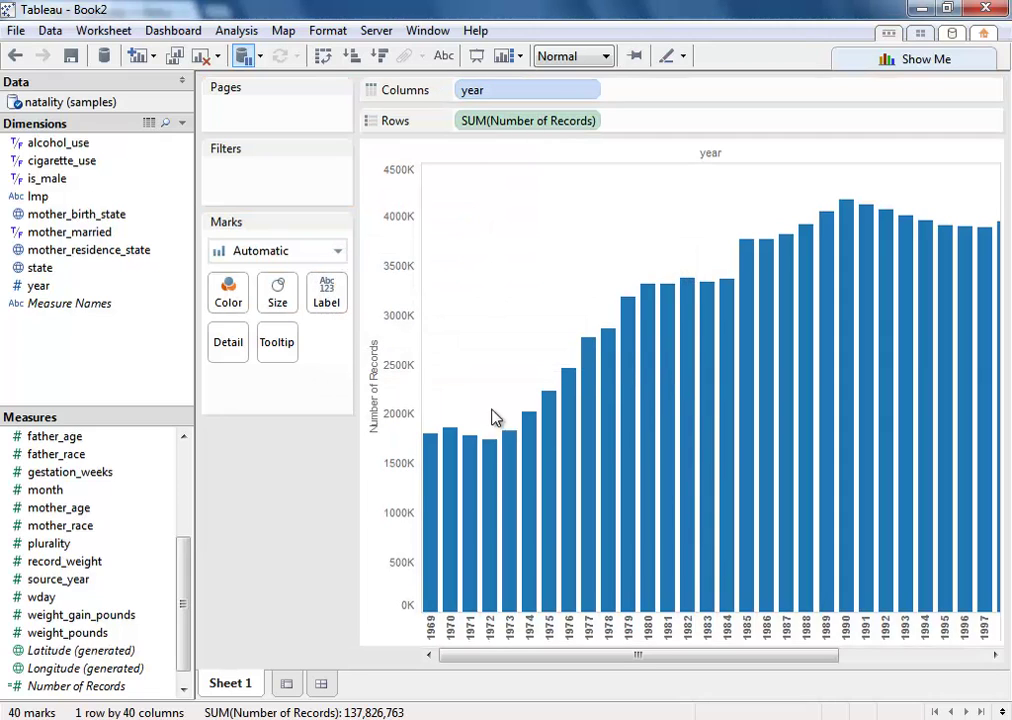
left_click_drag(612, 659, 544, 677)
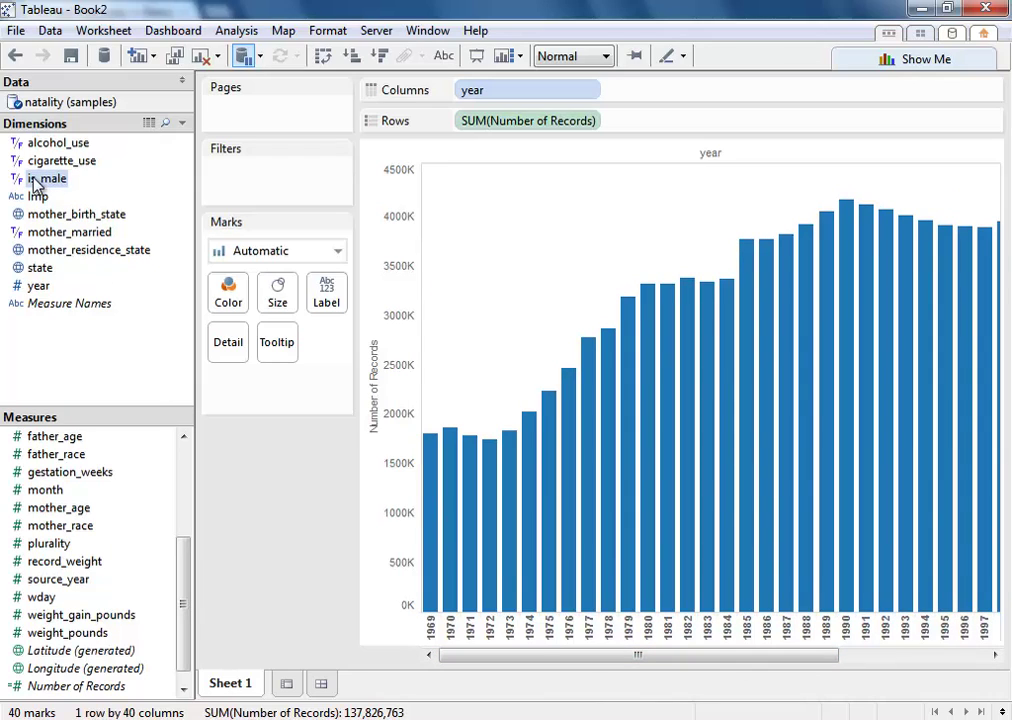
left_click_drag(35, 185, 218, 297)
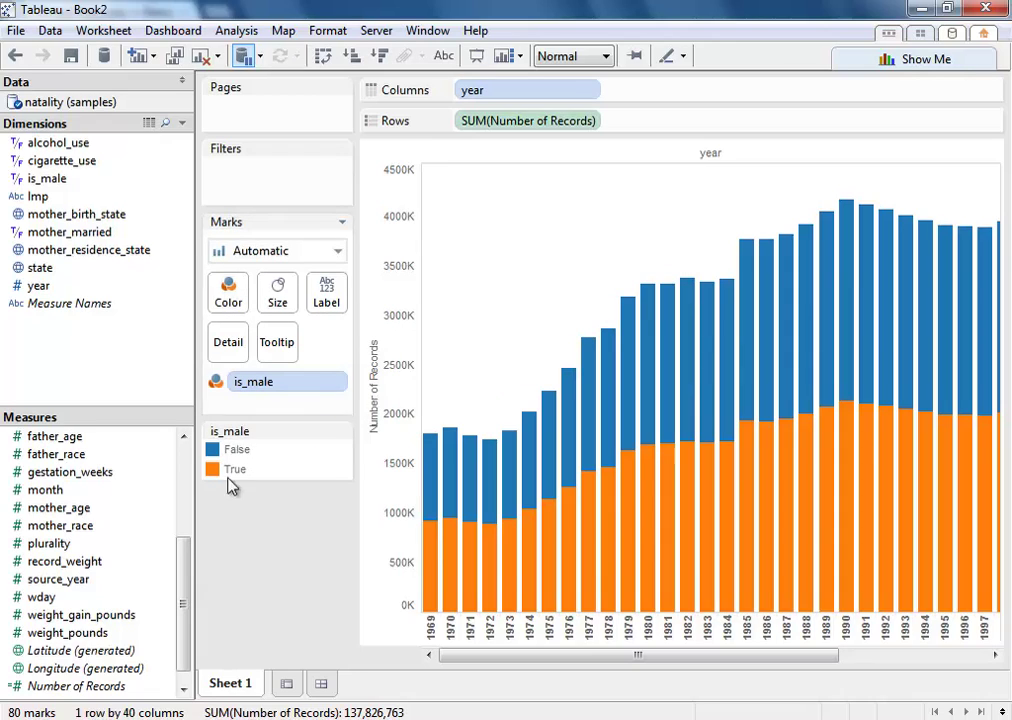
left_click(286, 683)
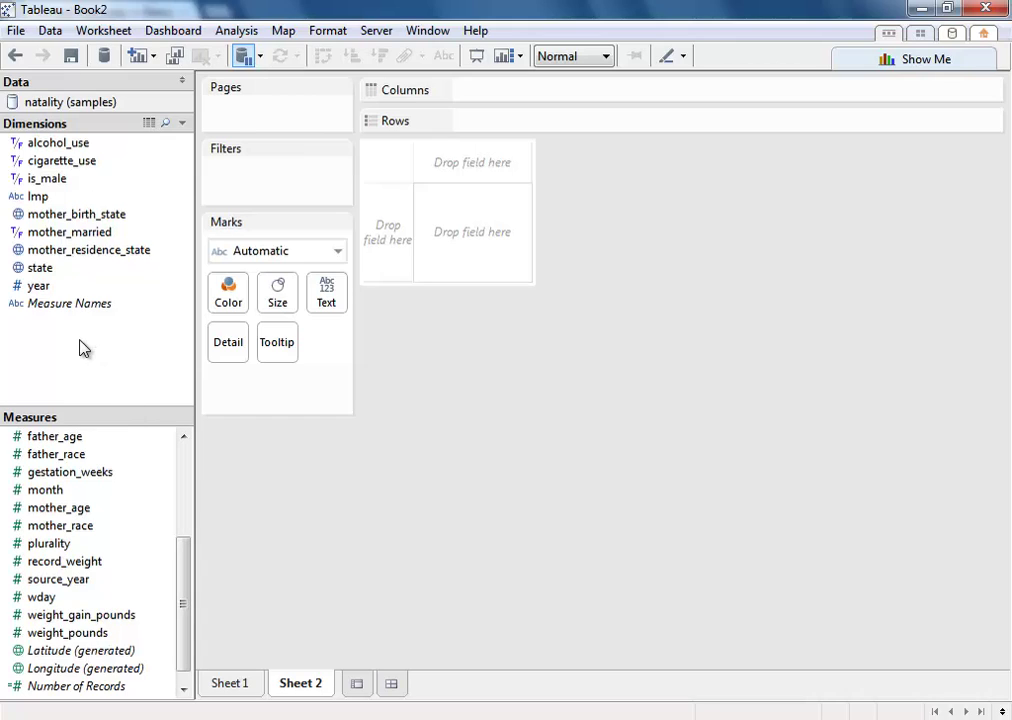
Map the state field and size each state's circle by SUM(Number of Records)
left_click(35, 269)
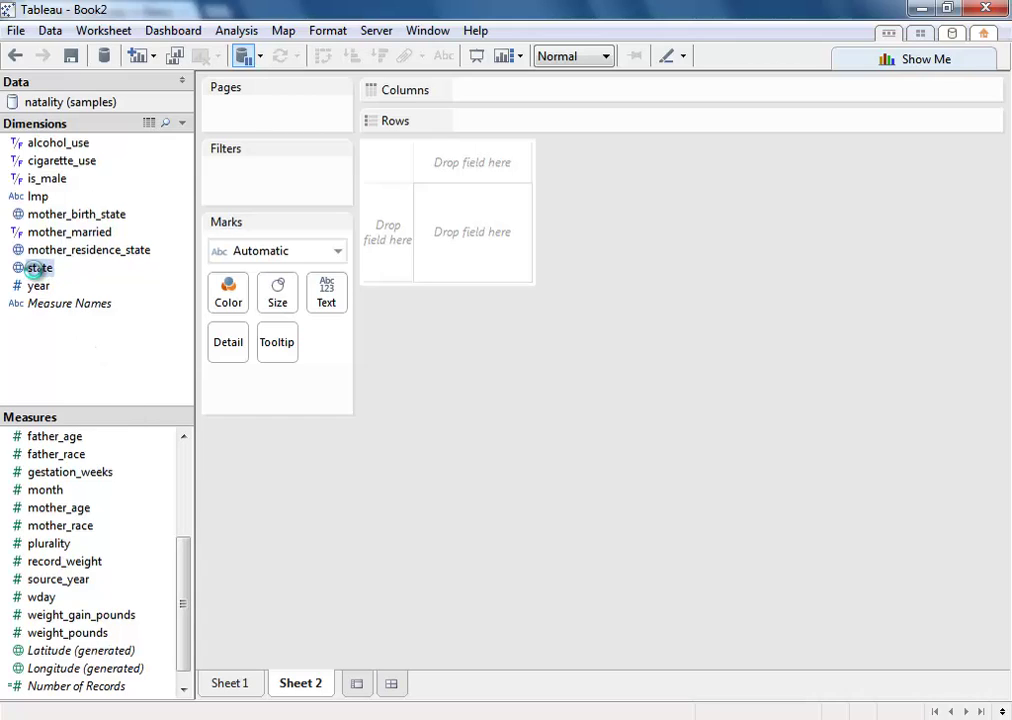
double_click(35, 268)
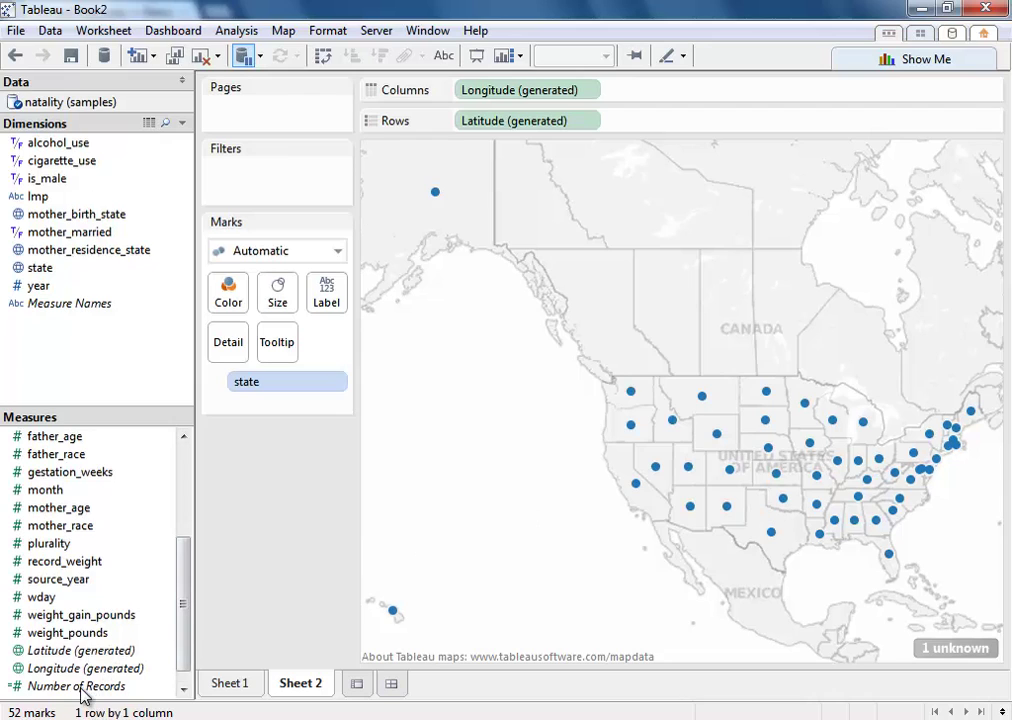
left_click_drag(76, 688, 278, 290)
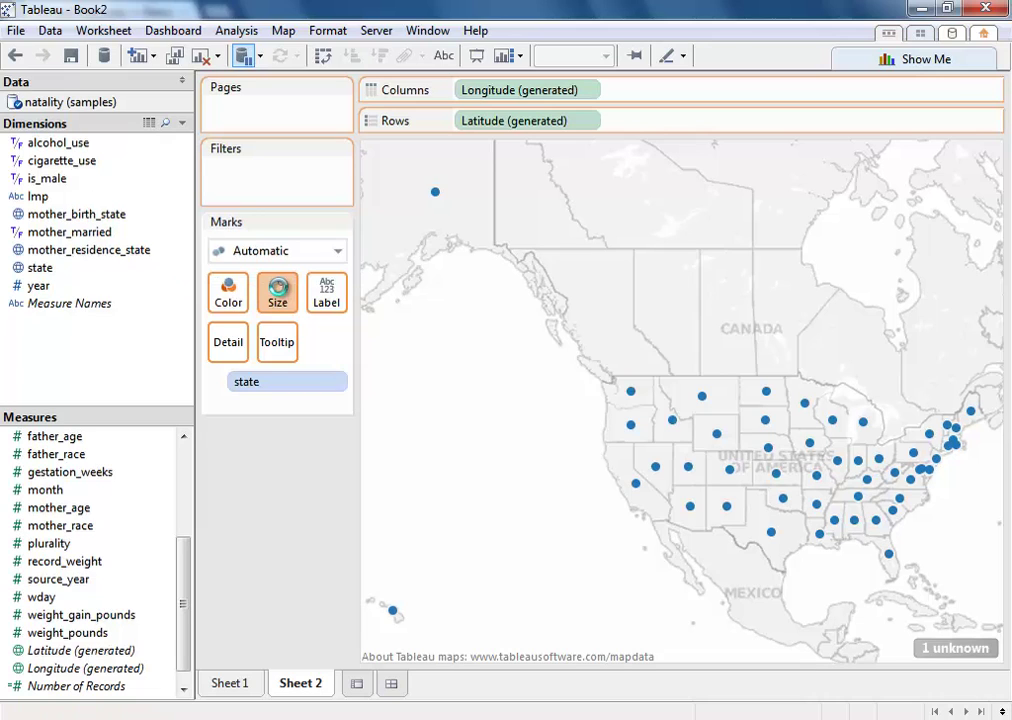
left_click_drag(278, 290, 278, 290)
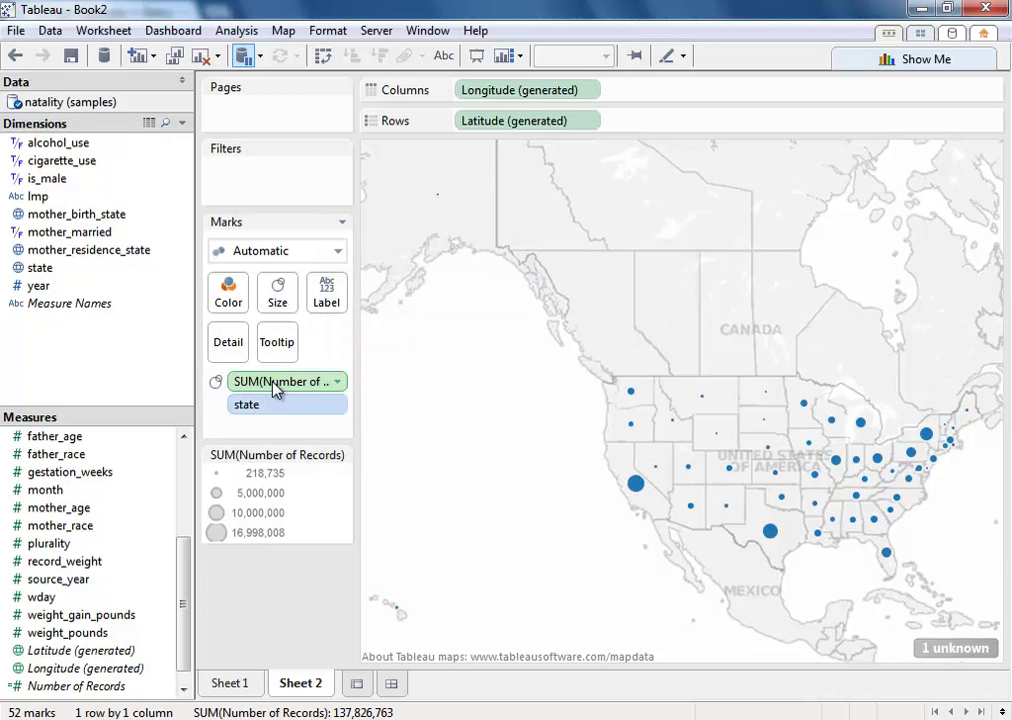
Colour the map by SUM(Number of Records) and keep only the 49 US states
left_click_drag(277, 390, 224, 307)
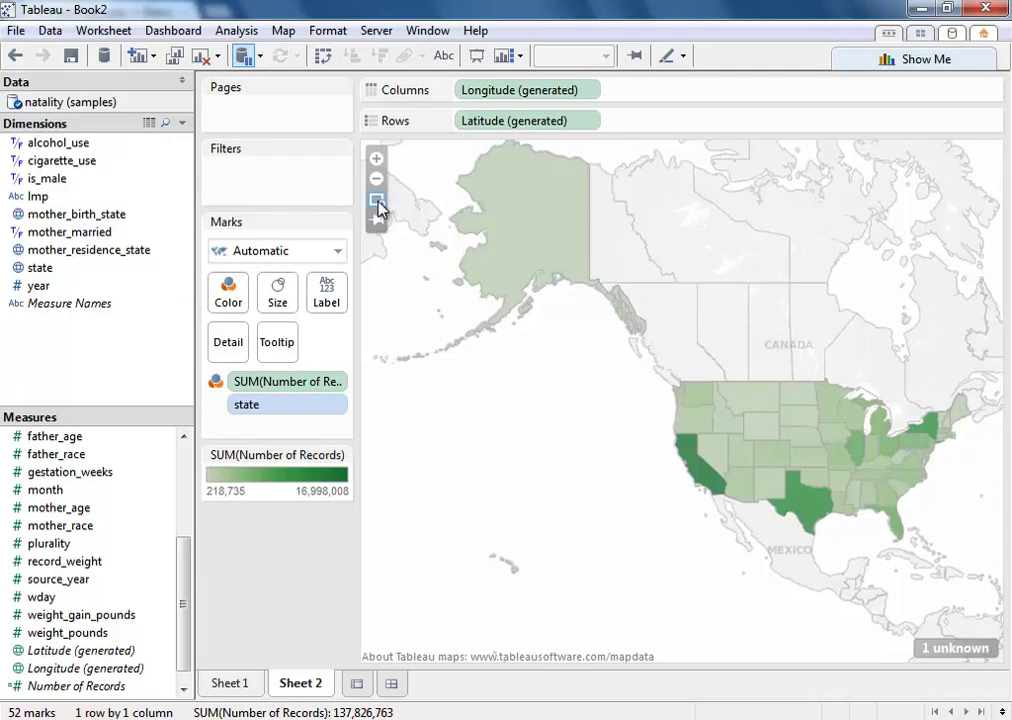
left_click_drag(675, 318, 979, 576)
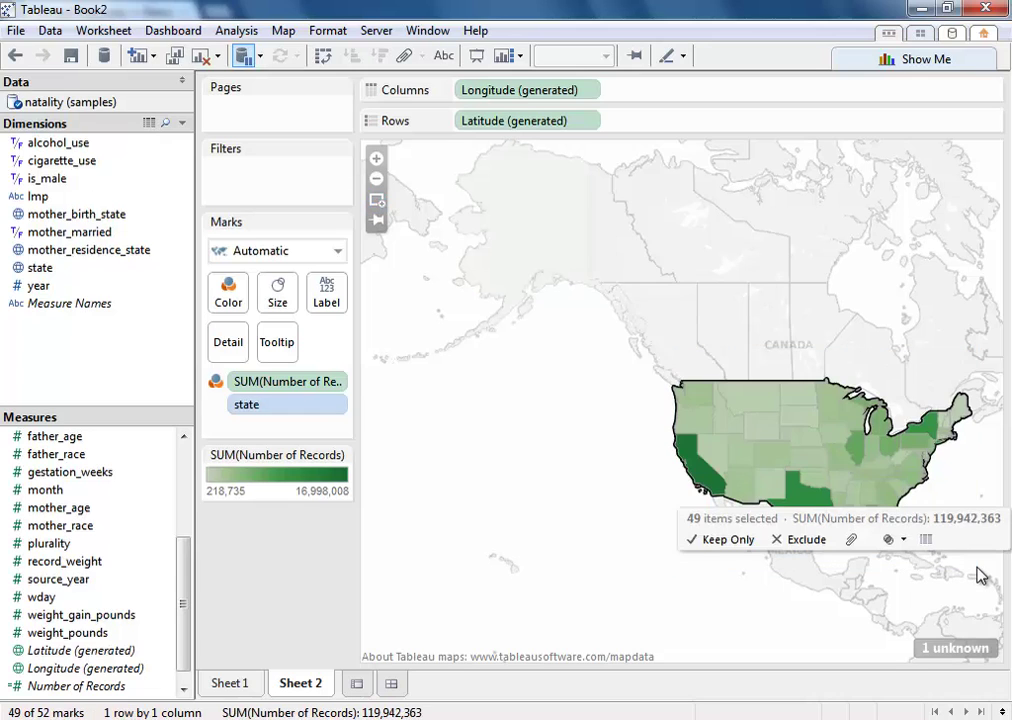
left_click(733, 540)
left_click(738, 587)
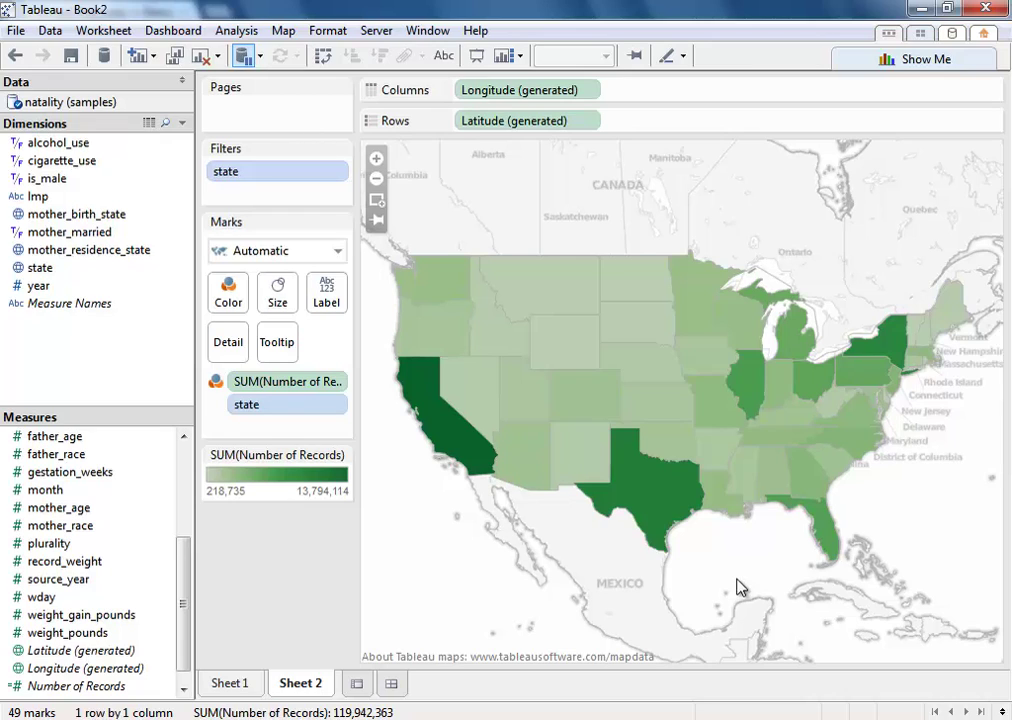
Create Dashboard 1 with the Sheet 2 map above the Sheet 1 bar chart
left_click(389, 685)
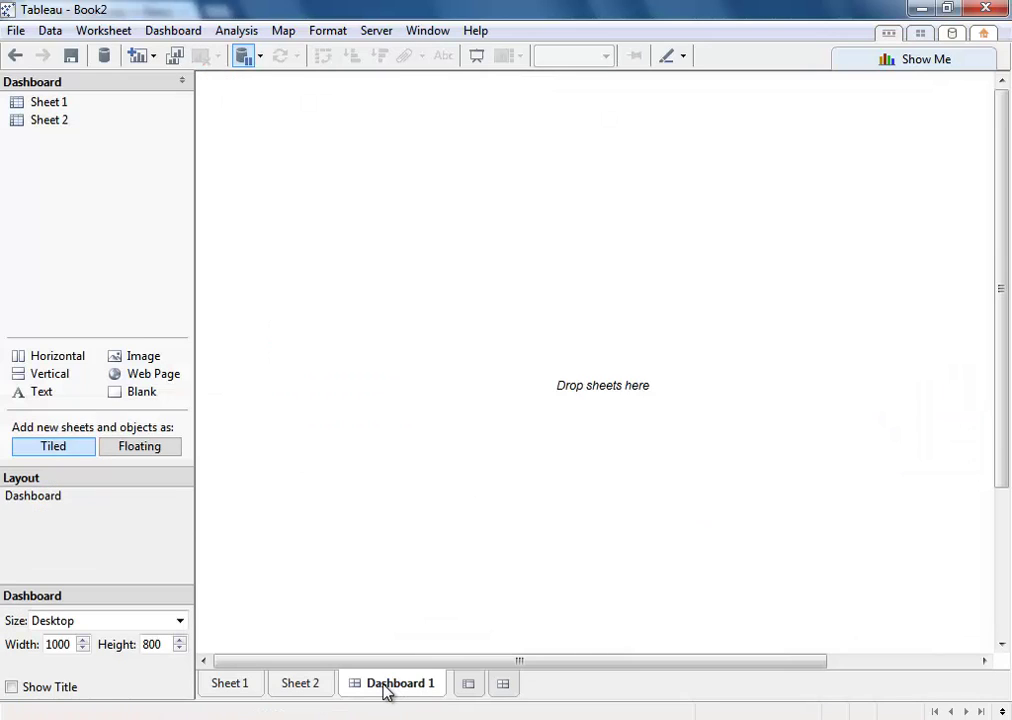
left_click_drag(45, 121, 408, 133)
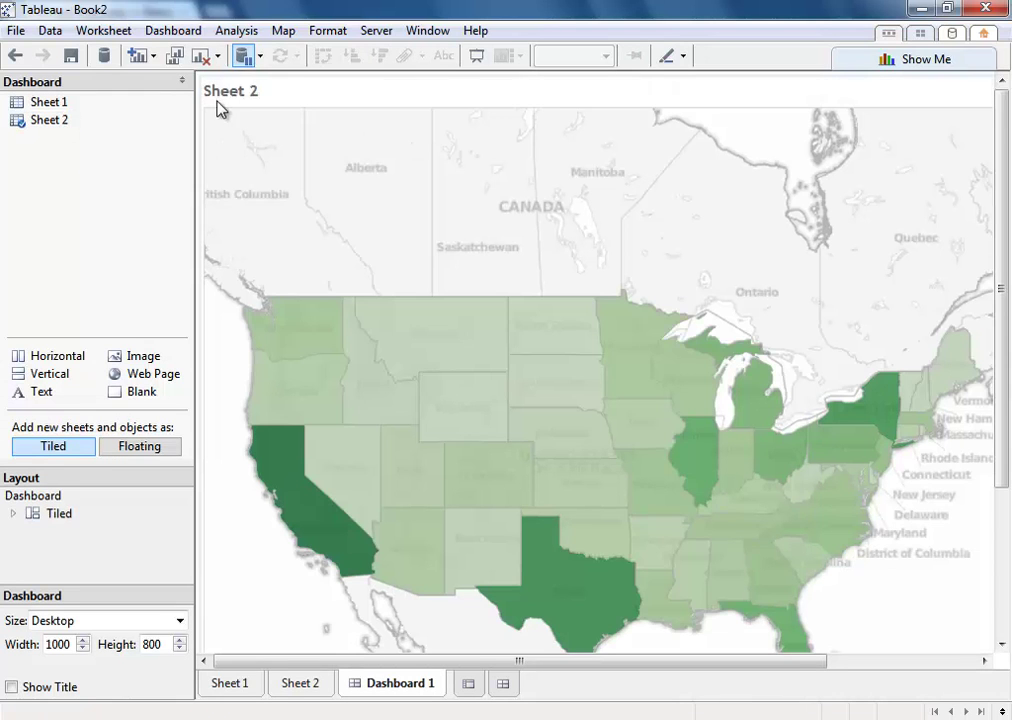
left_click_drag(50, 102, 639, 630)
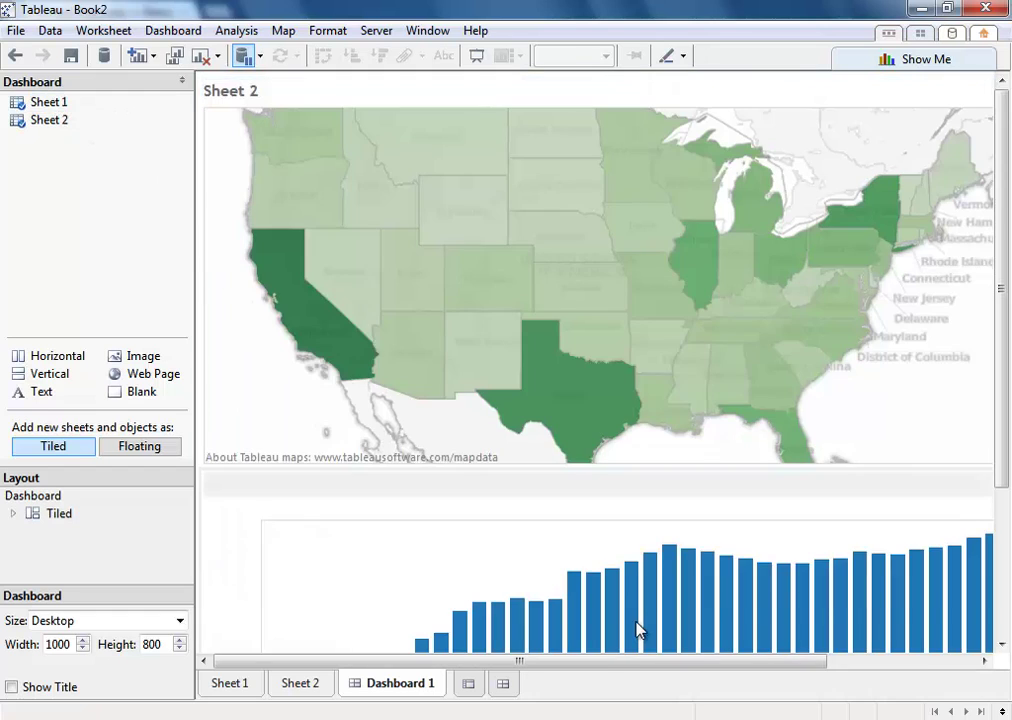
Set the dashboard size to Automatic and use the map as a filter
left_click(93, 621)
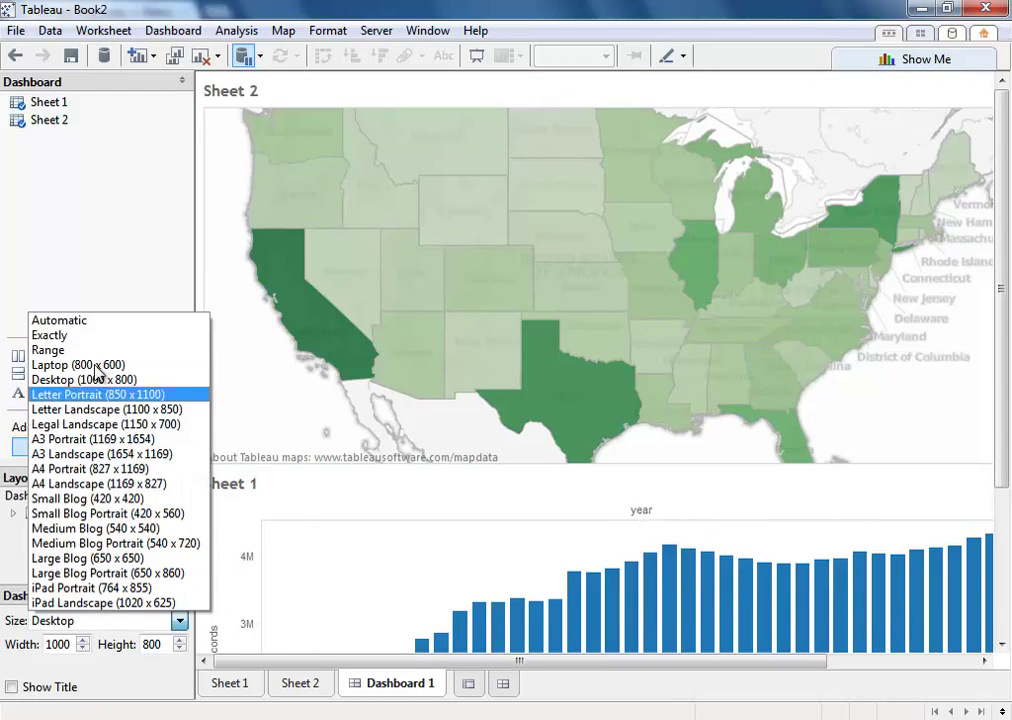
left_click(97, 321)
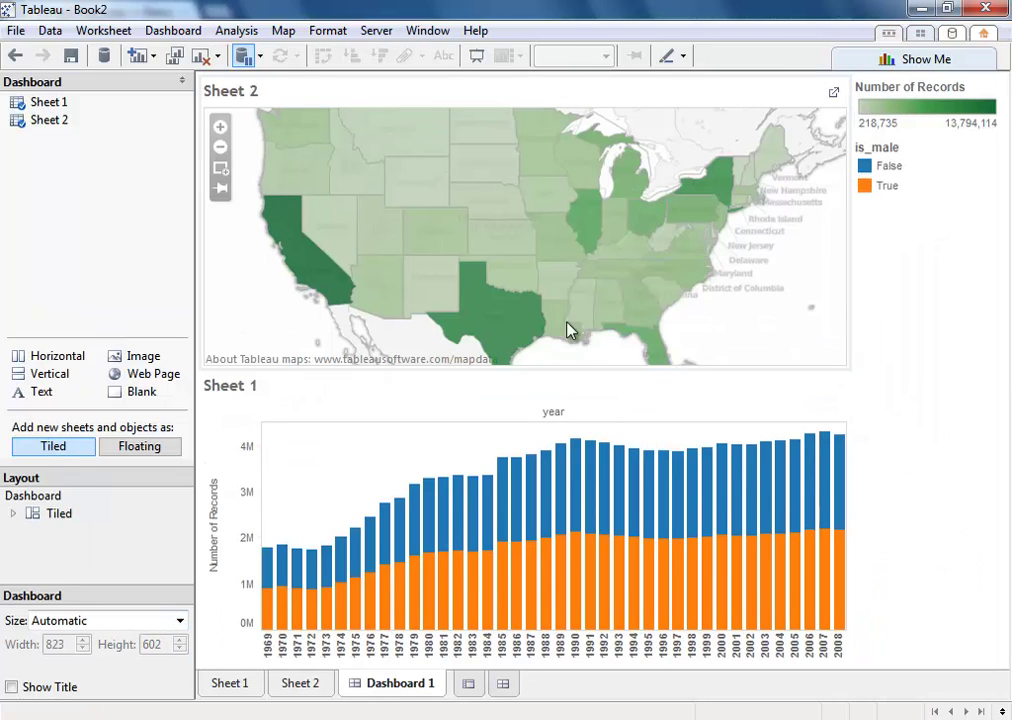
left_click(800, 100)
left_click(824, 77)
left_click(690, 287)
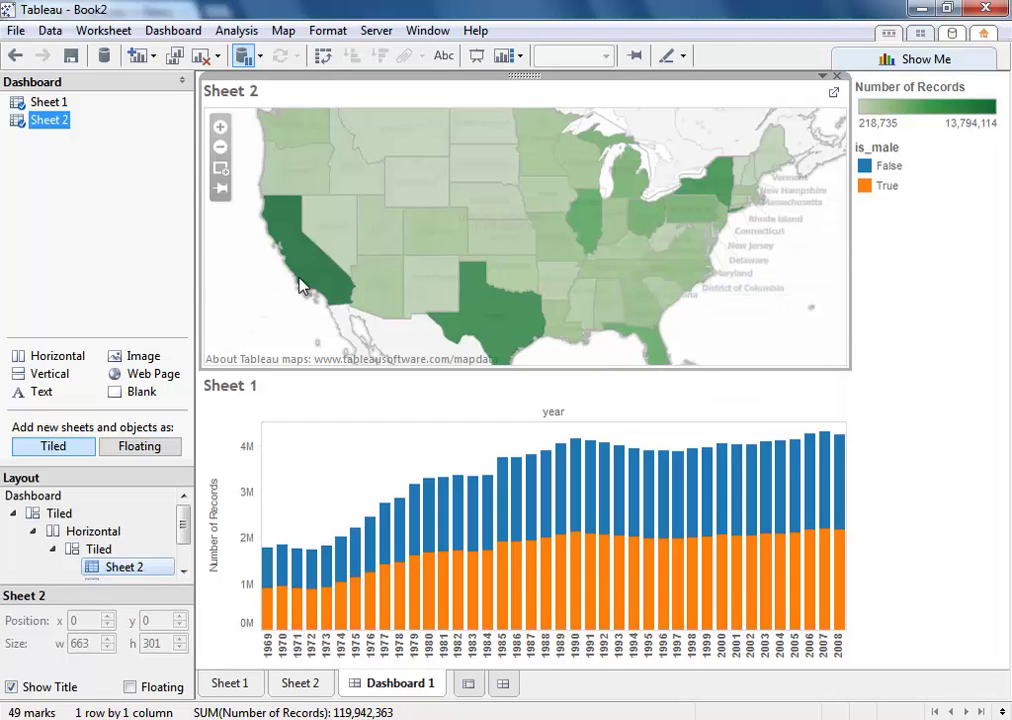
mouse_move(321, 280)
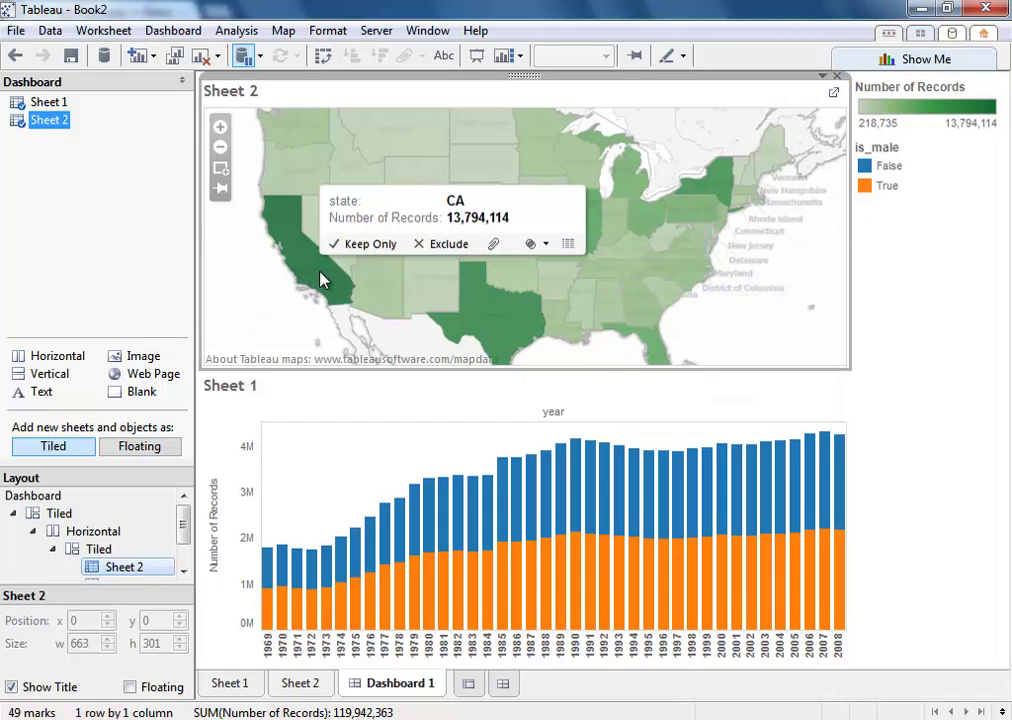
left_click(320, 278)
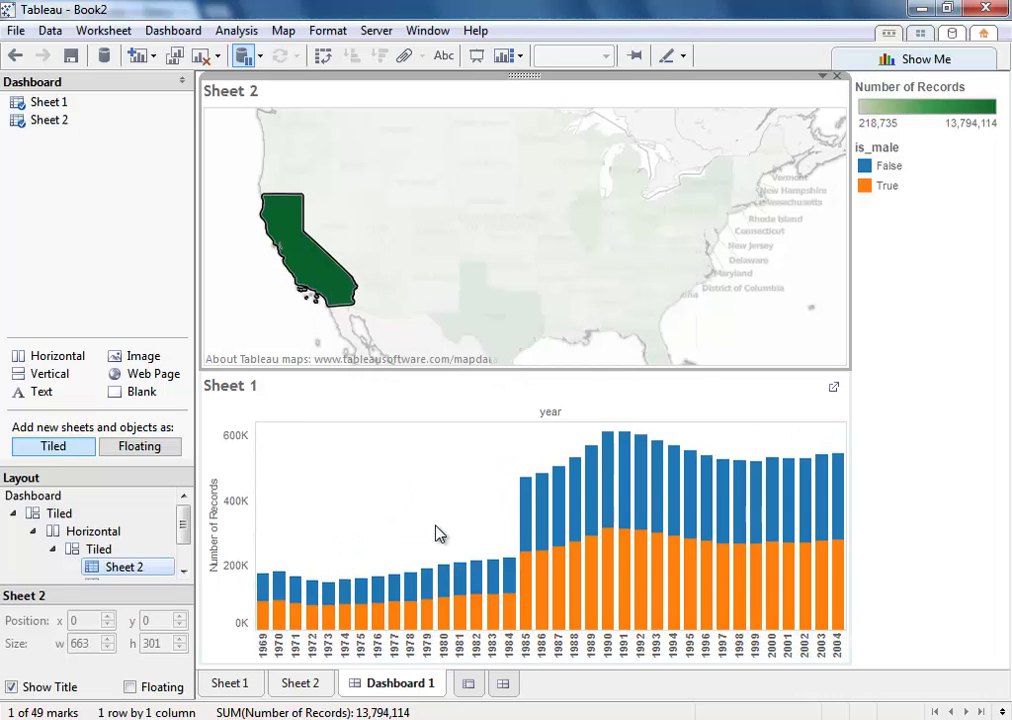
left_click(497, 325)
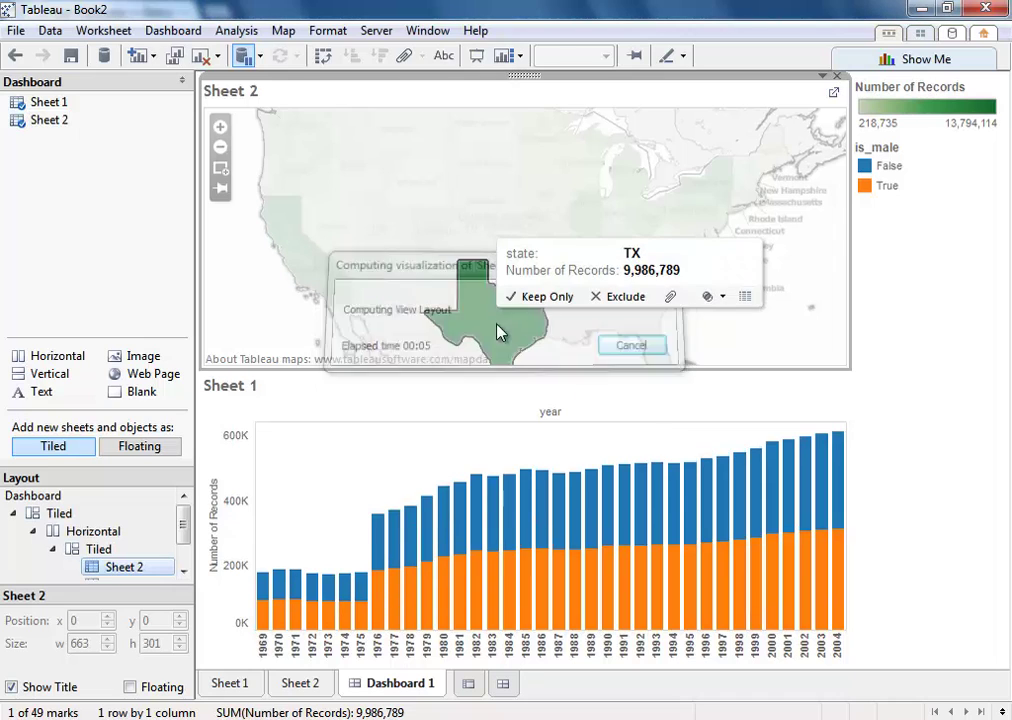
left_click(216, 328)
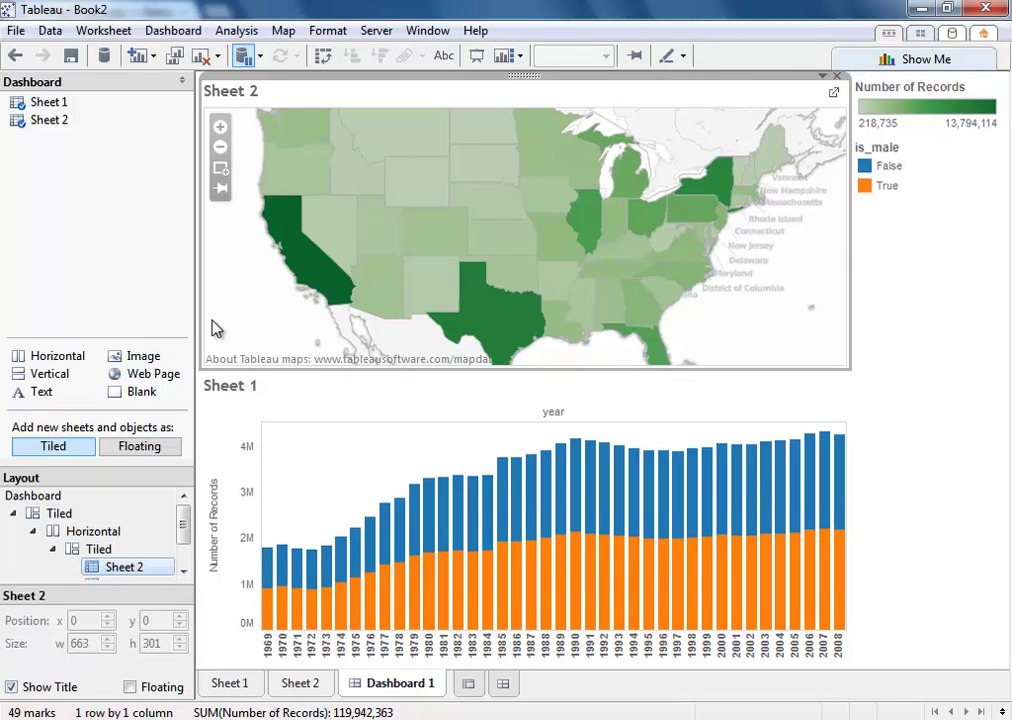